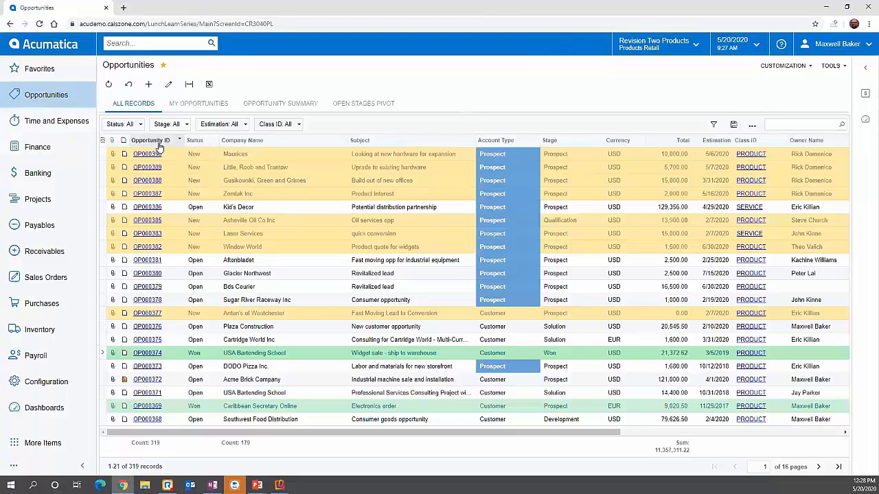
Open the column configuration of the opportunities list and remove Account Name from the selected columns
left_click_drag(164, 144, 130, 142)
left_click(102, 142)
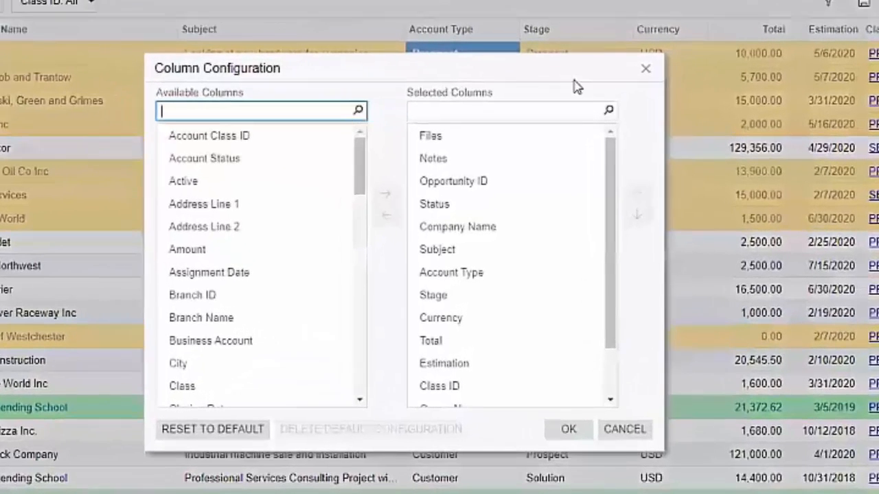
left_click(484, 249)
left_click(483, 227)
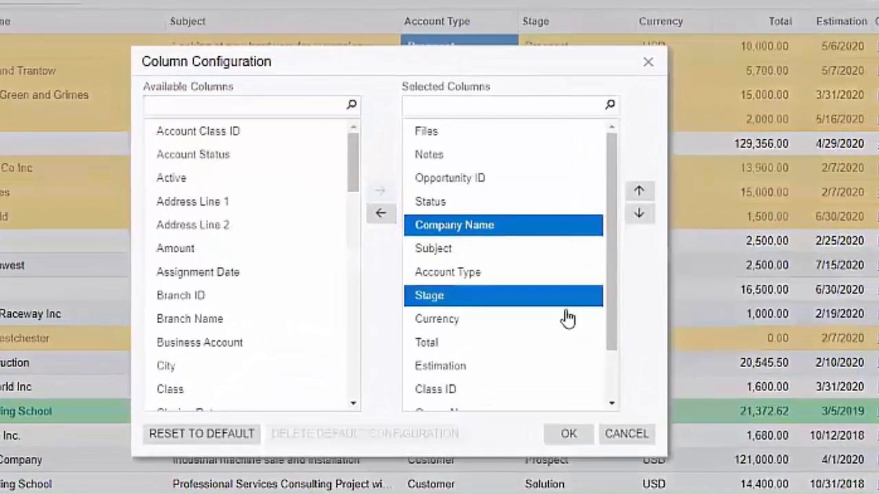
scroll(597, 269, "down", 1)
left_click(480, 398)
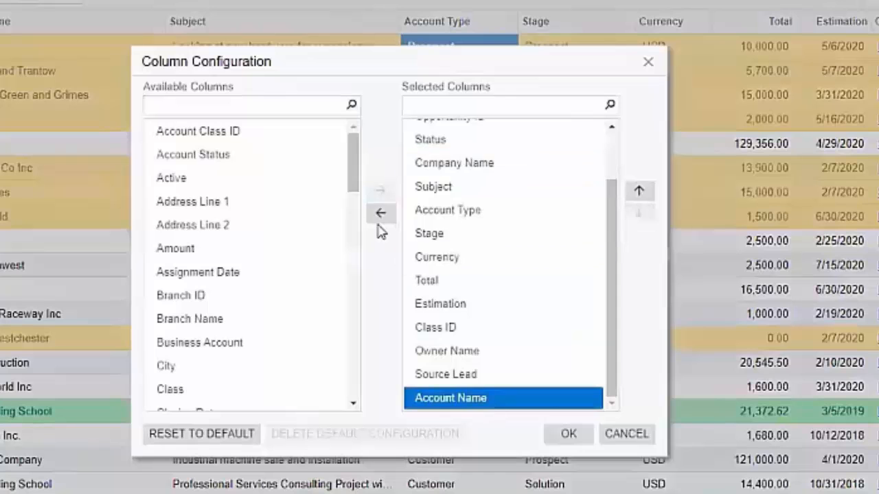
left_click(380, 213)
Add the Branch ID column to the opportunities list and place it between Class ID and Owner Name
left_click(206, 321)
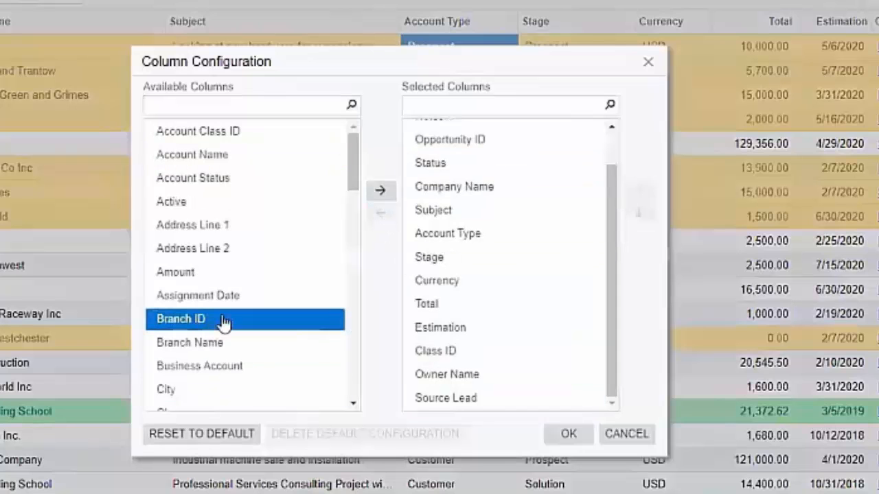
left_click(381, 192)
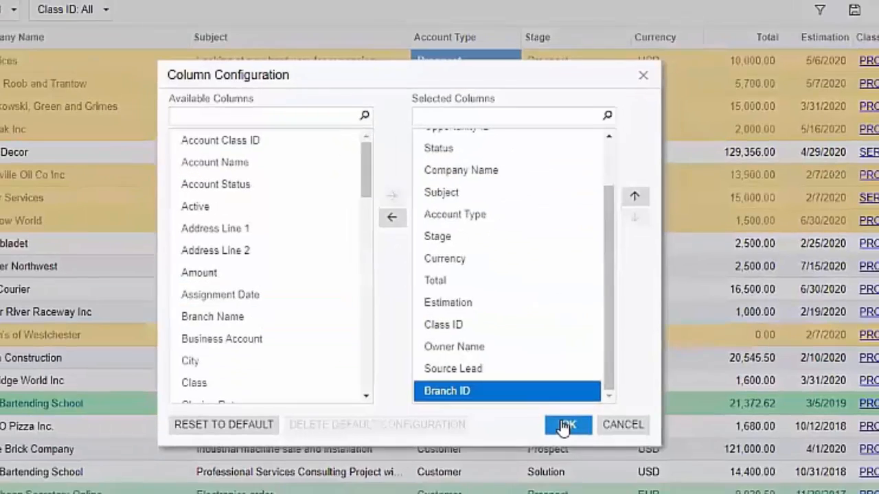
left_click(565, 434)
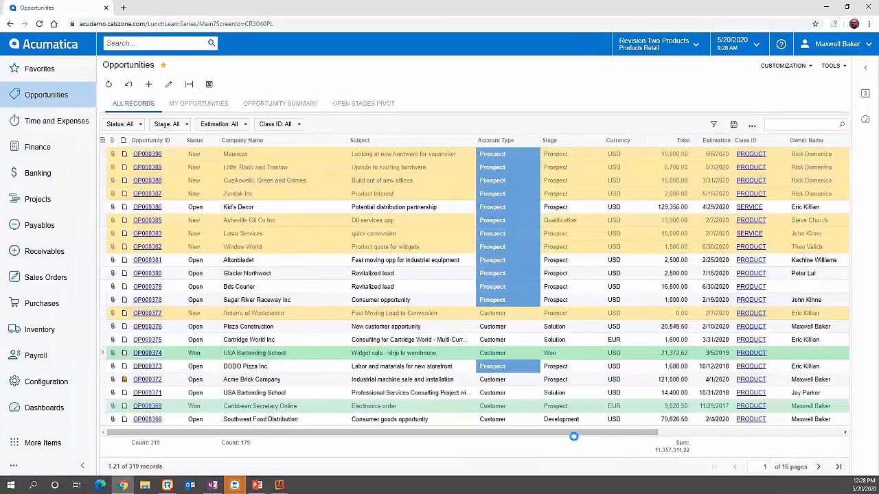
left_click_drag(576, 433, 800, 433)
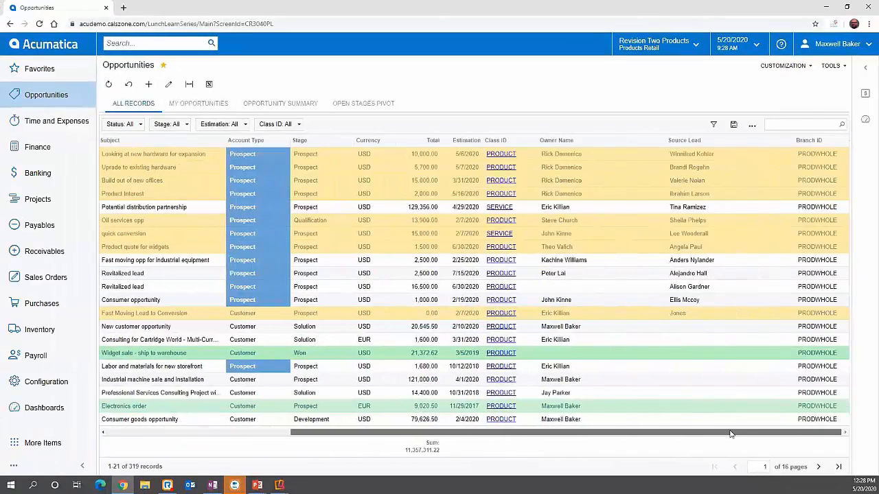
left_click_drag(654, 144, 591, 140)
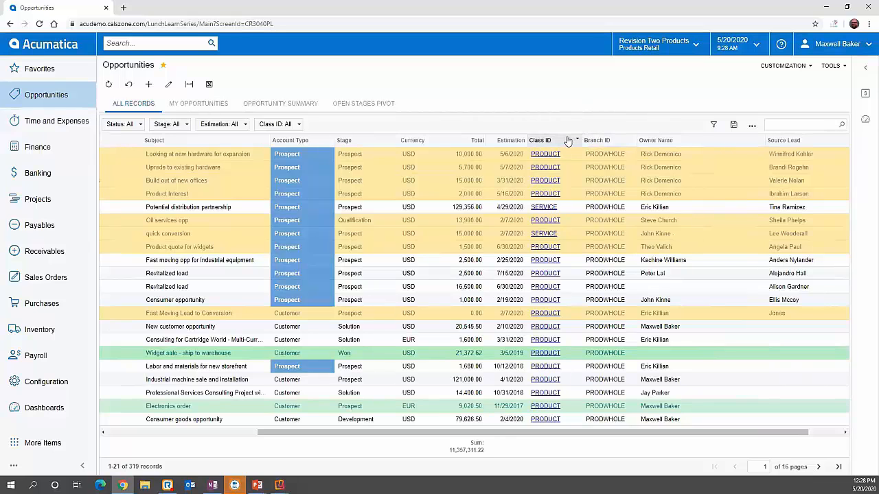
View the My Opportunities list and examine the filter settings behind it
left_click(189, 104)
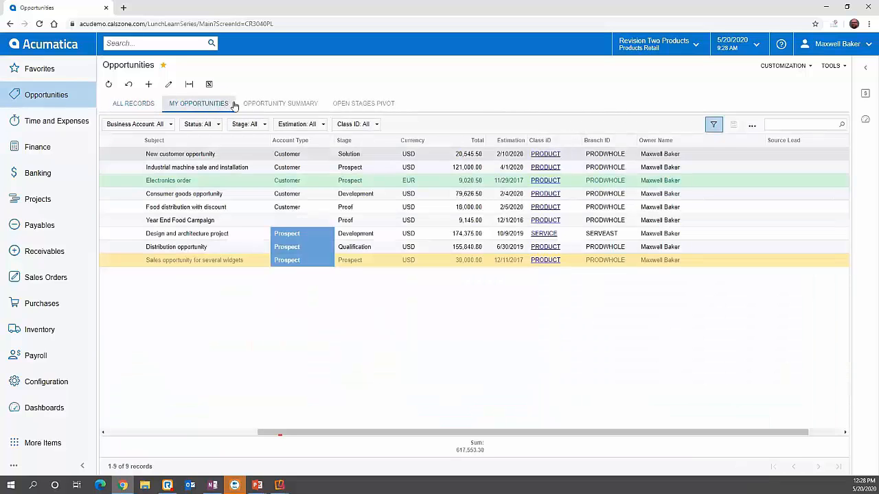
left_click(712, 127)
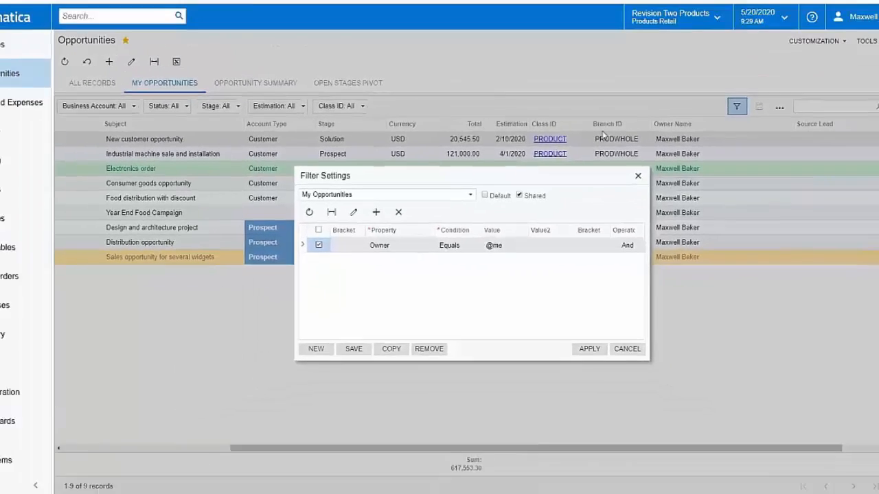
left_click(725, 102)
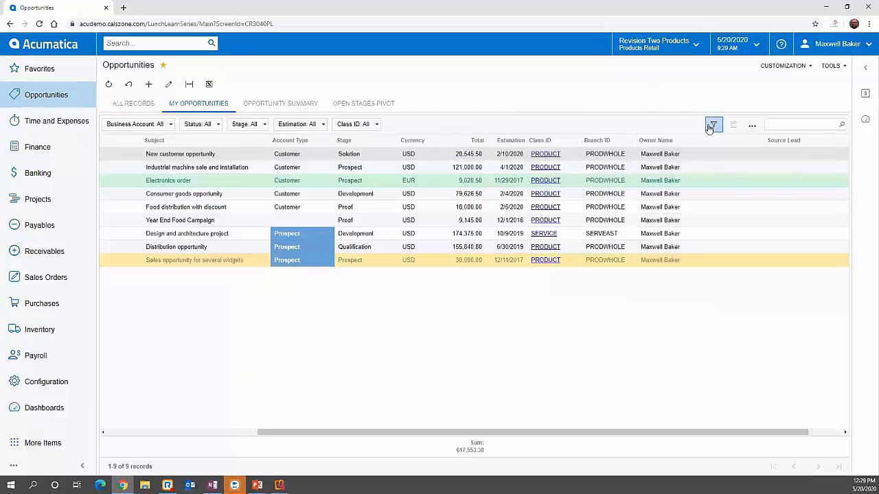
Filter all opportunity records by the company name USA Bartending School and remove that filter again
left_click(140, 105)
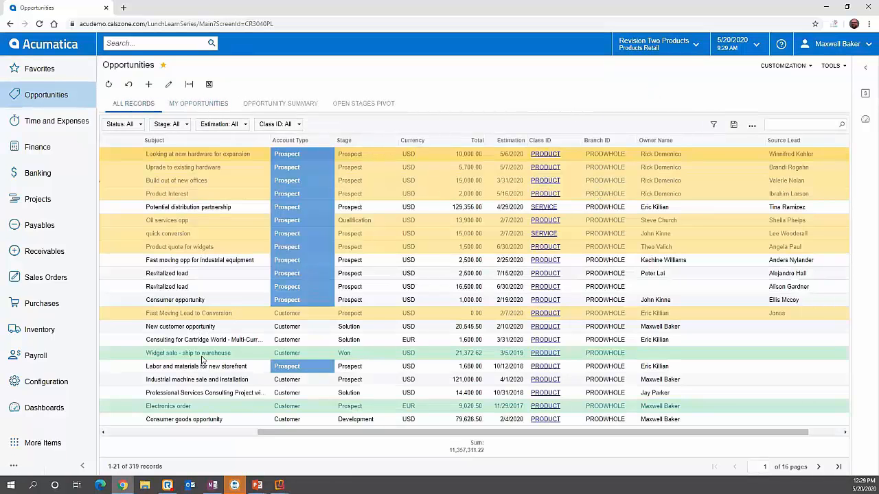
left_click_drag(301, 431, 110, 430)
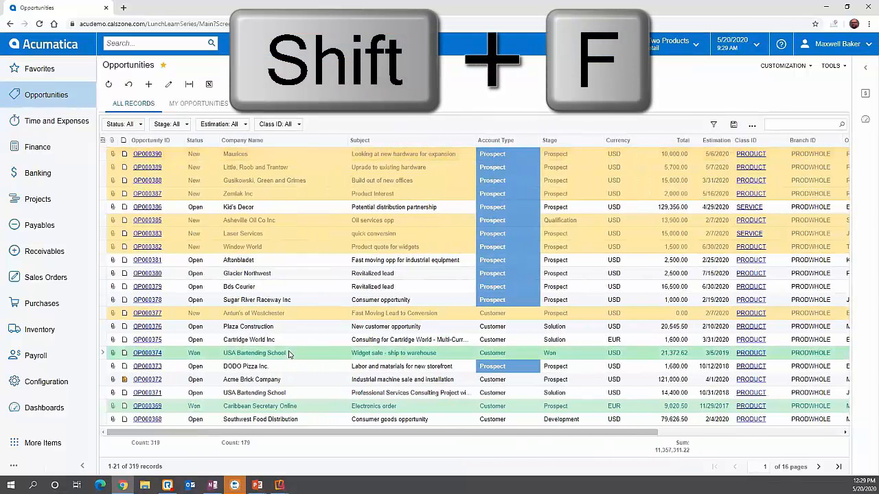
key("shift+f")
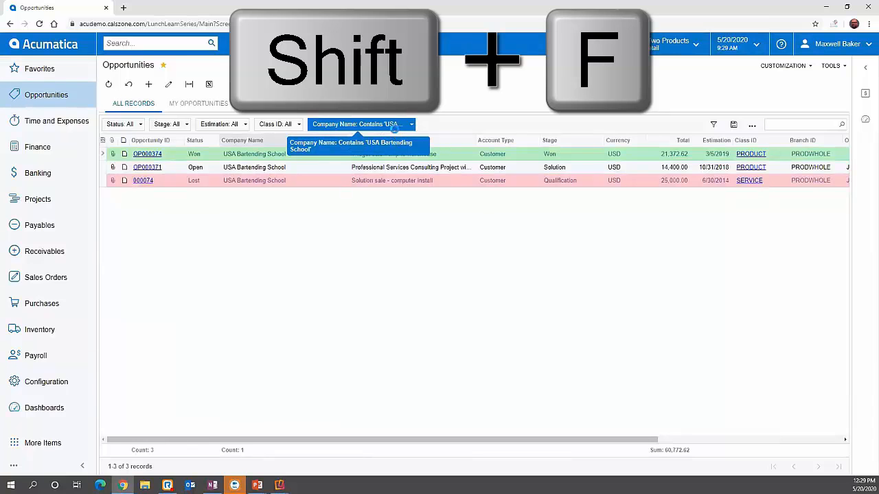
left_click(394, 128)
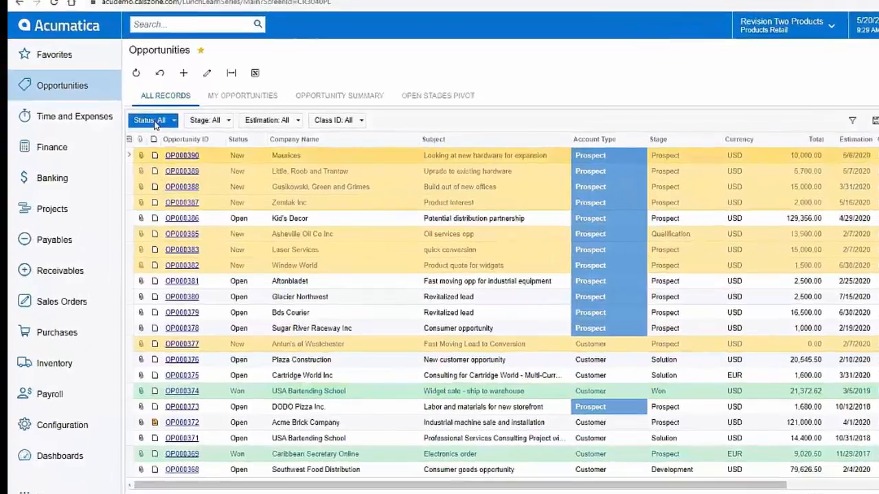
Limit the Status quick filter to Open opportunities, and remove the Status quick filter from the list
left_click(124, 127)
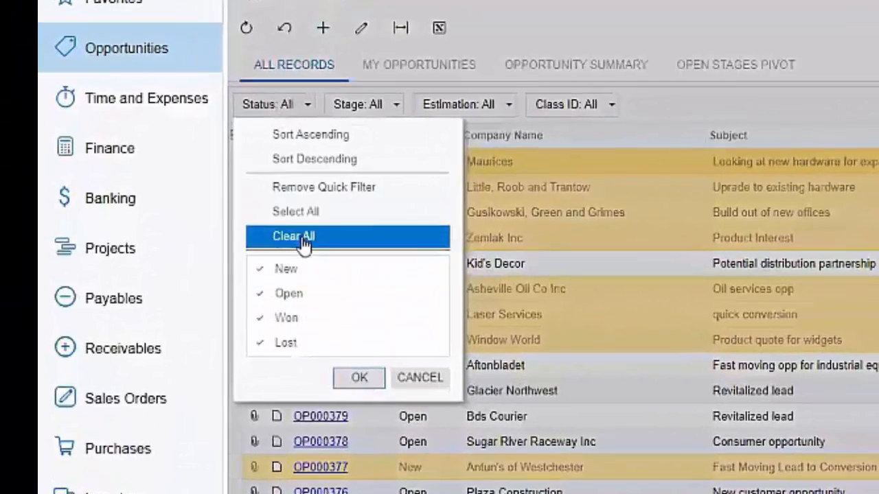
left_click(302, 237)
left_click(283, 296)
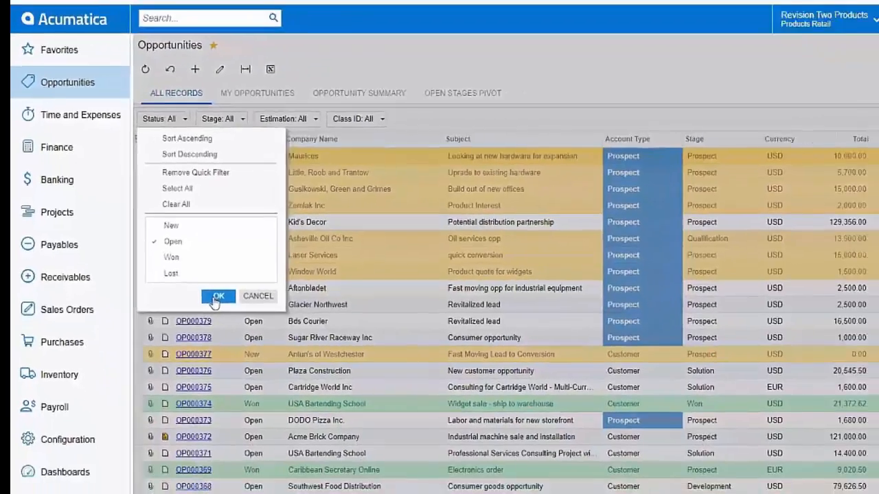
left_click(304, 352)
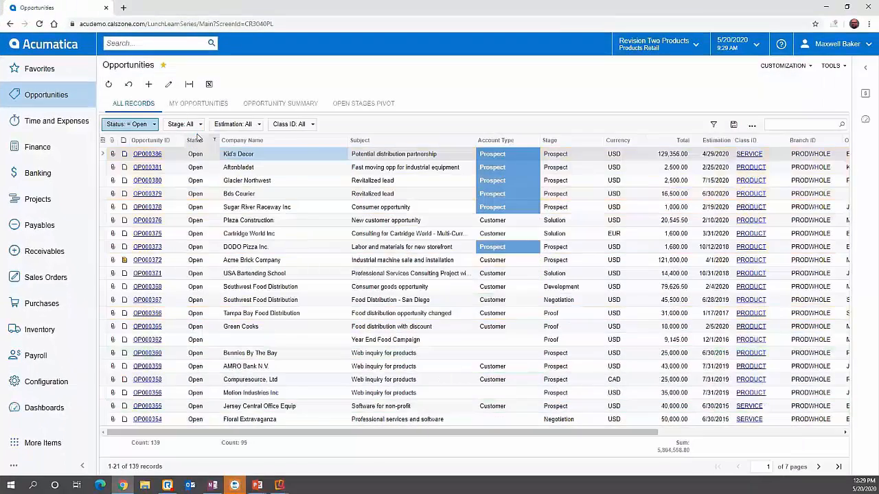
left_click(137, 125)
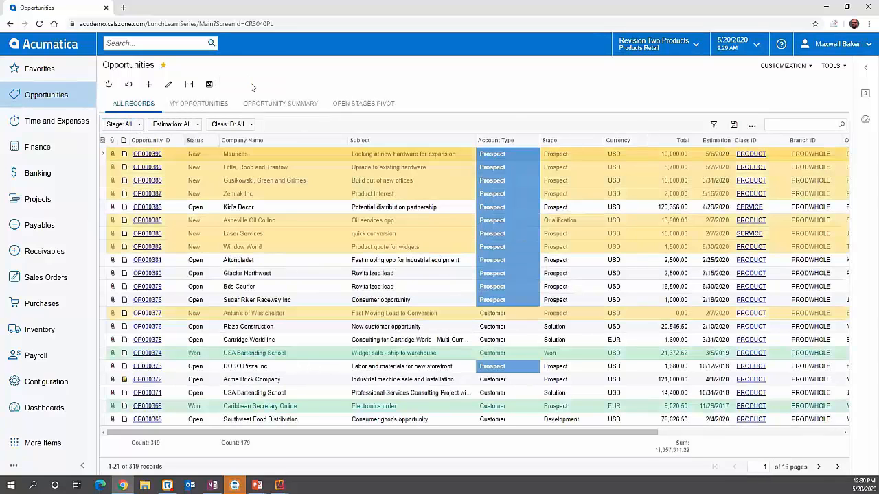
In the Open Stages Pivot, expand Cocciatari Pizza and drill down into the Prospect amount of the Unassigned account
left_click(365, 115)
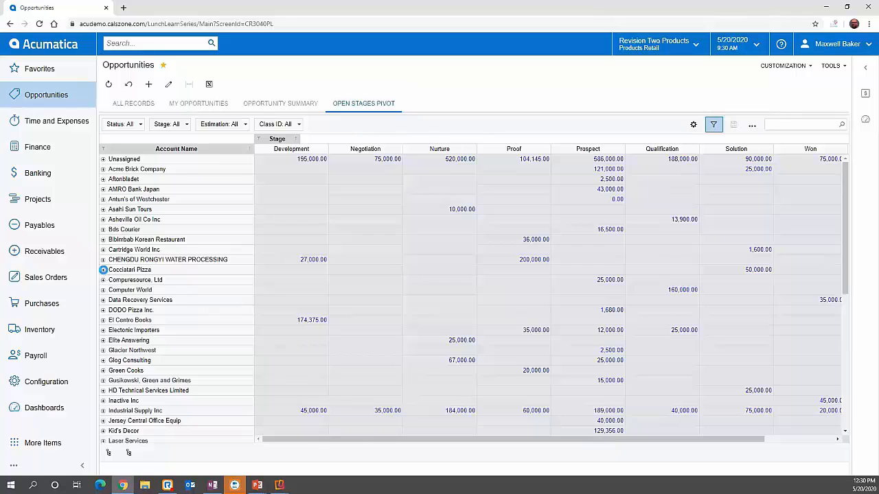
left_click(104, 270)
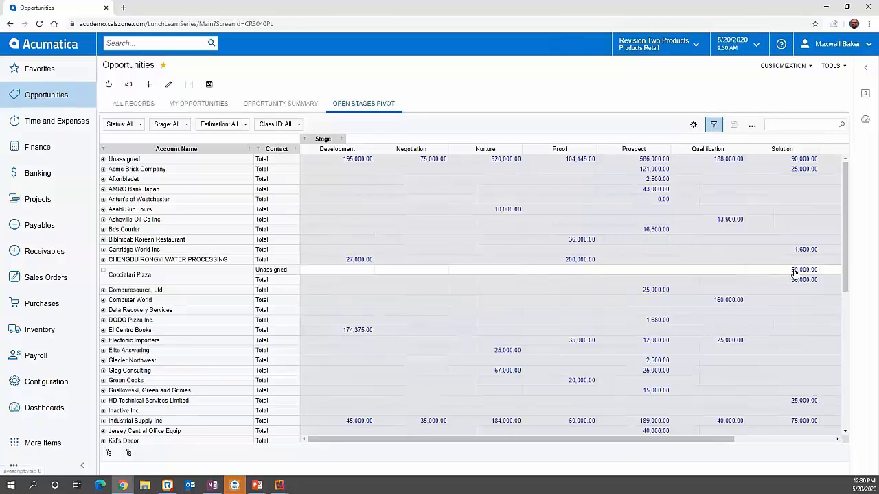
left_click(656, 159)
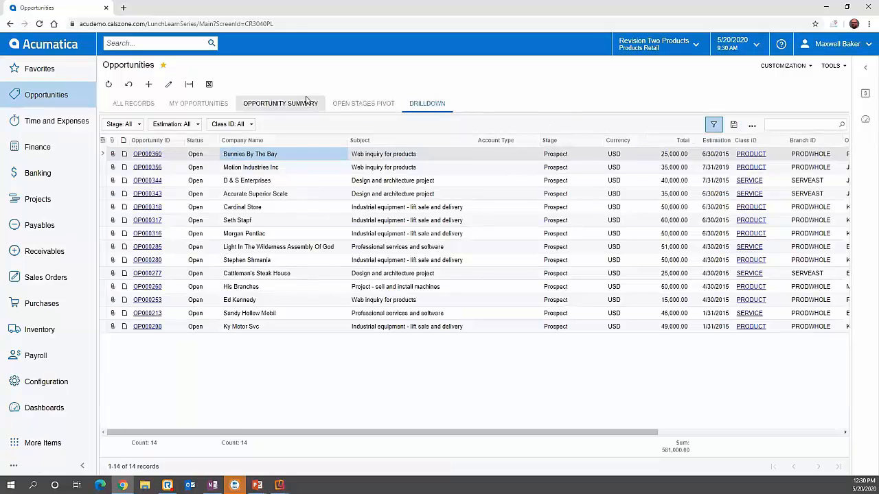
Return to all records and show the customer record for the USA Bartending School widget sale opportunity beside the list
left_click(149, 107)
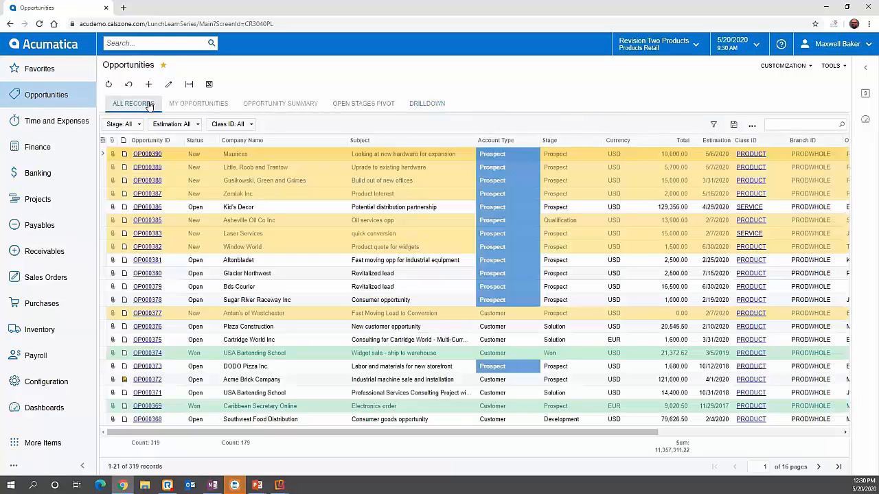
left_click(278, 355)
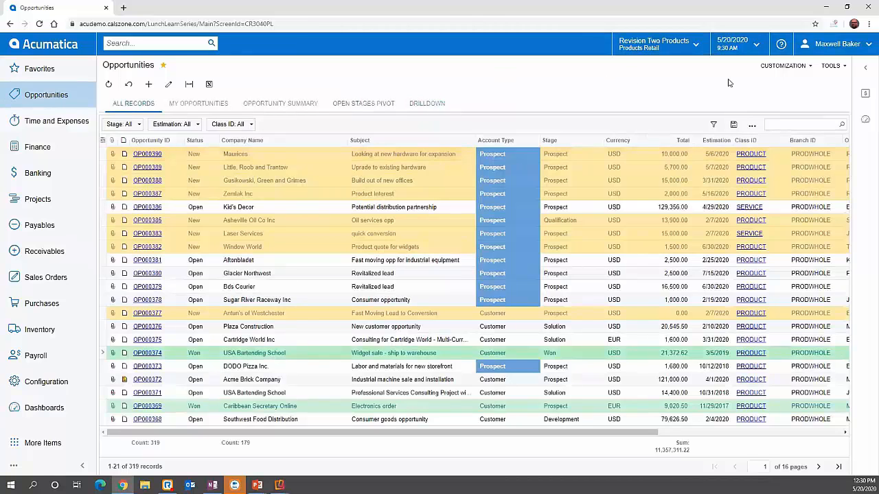
left_click(866, 95)
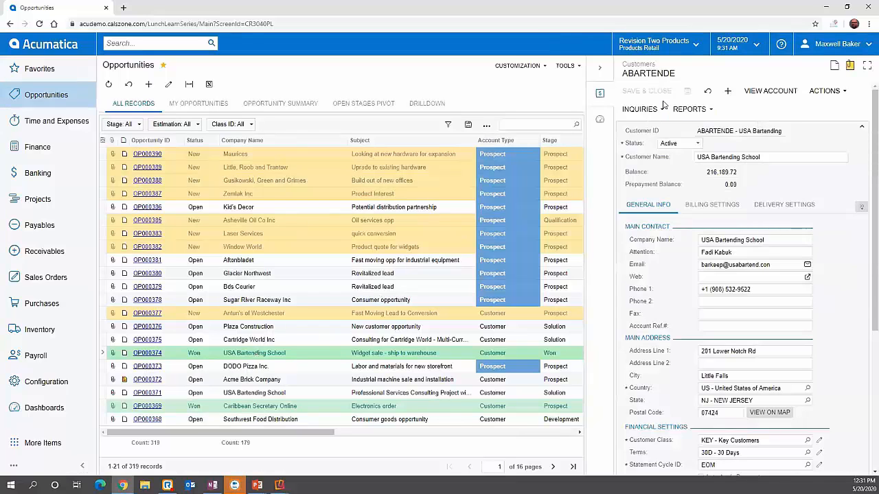
Show the Customer View dashboard for USA Bartending School, review its lower sections and expand it to full size
left_click(607, 121)
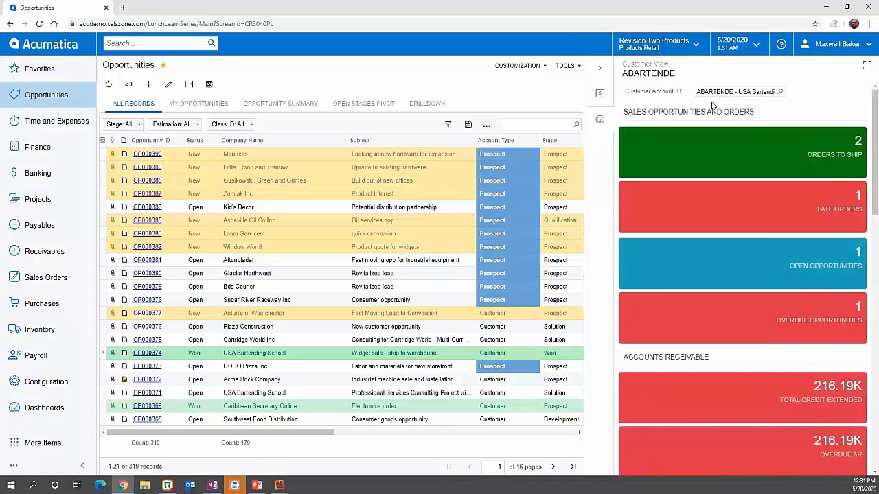
scroll(718, 145, "down", 5)
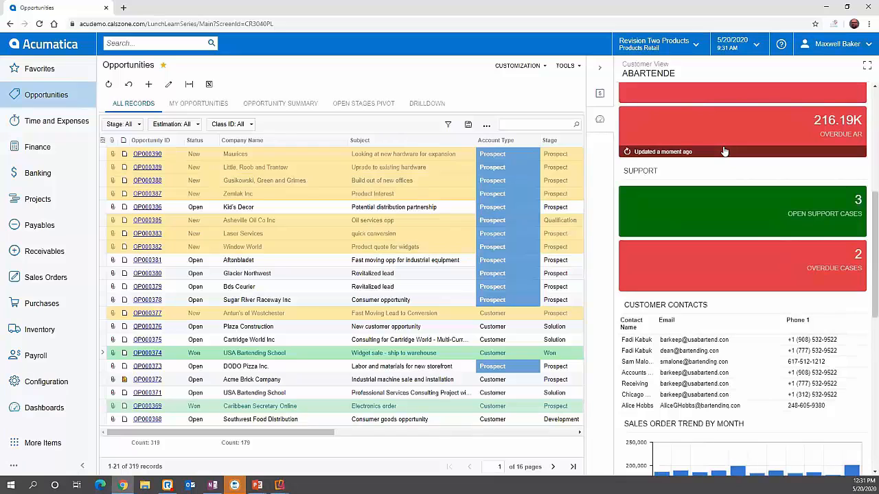
left_click(867, 67)
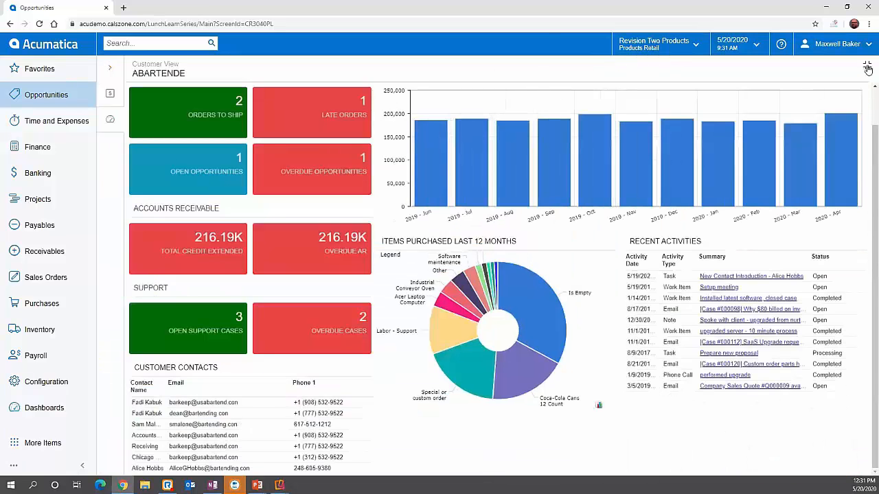